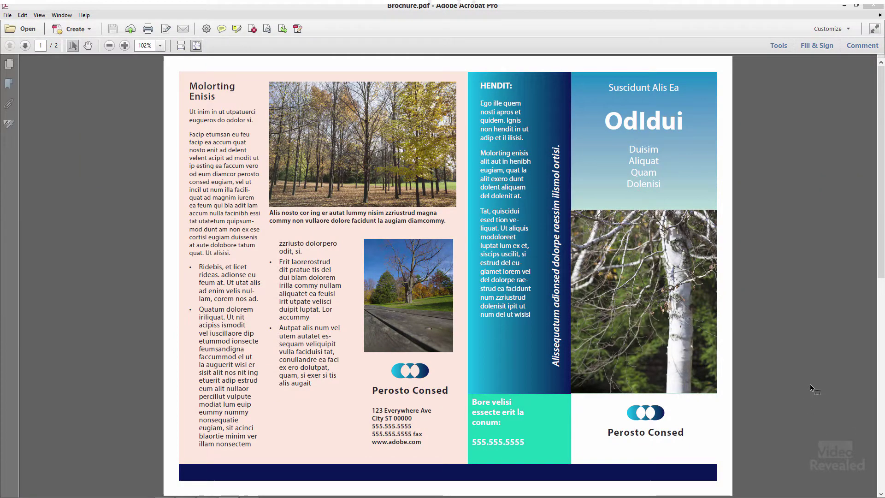
# Add the Document Processing tools in Acrobat and start Export All Images for Brochure.pdf.
pyautogui.scroll(-3, 811, 387)
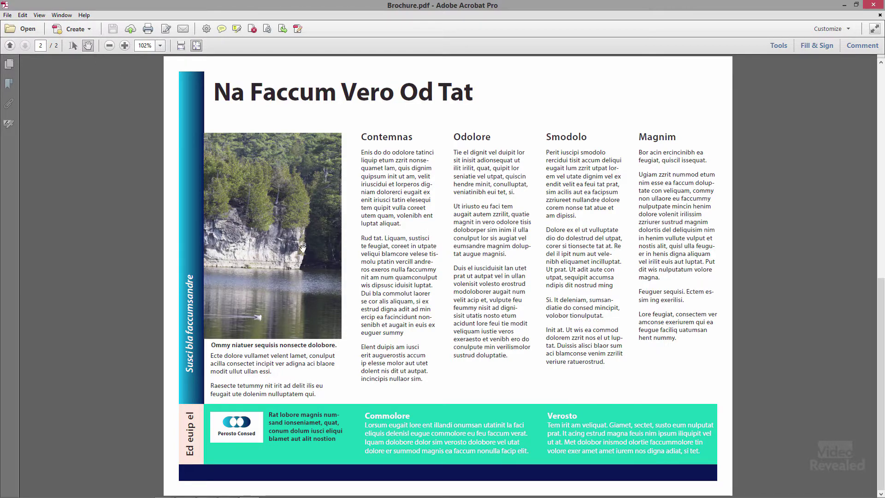
pyautogui.scroll(3, 319, 222)
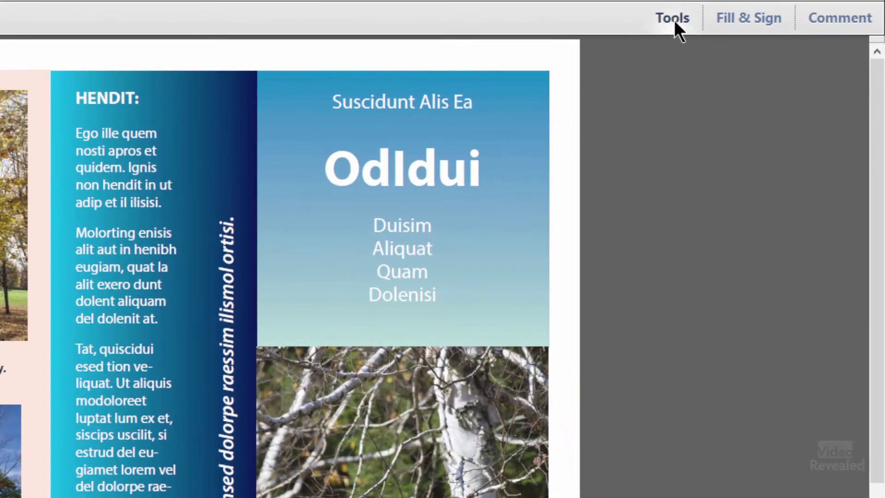
pyautogui.click(673, 19)
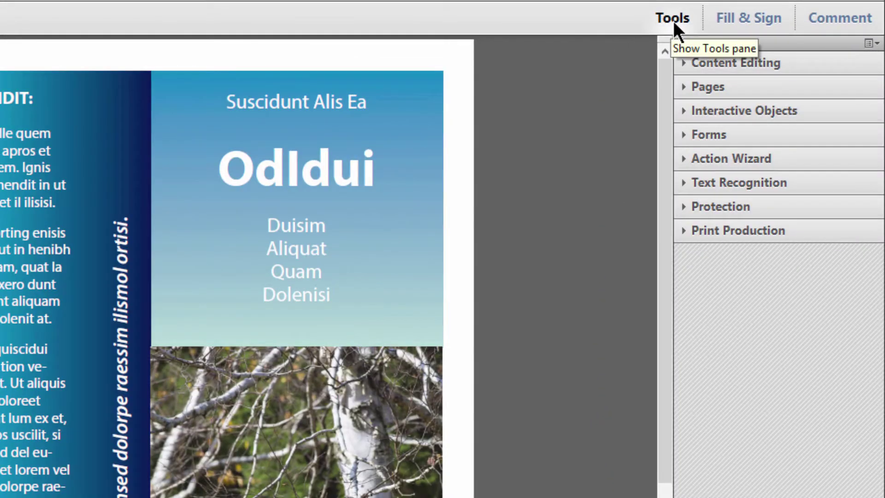
pyautogui.click(870, 43)
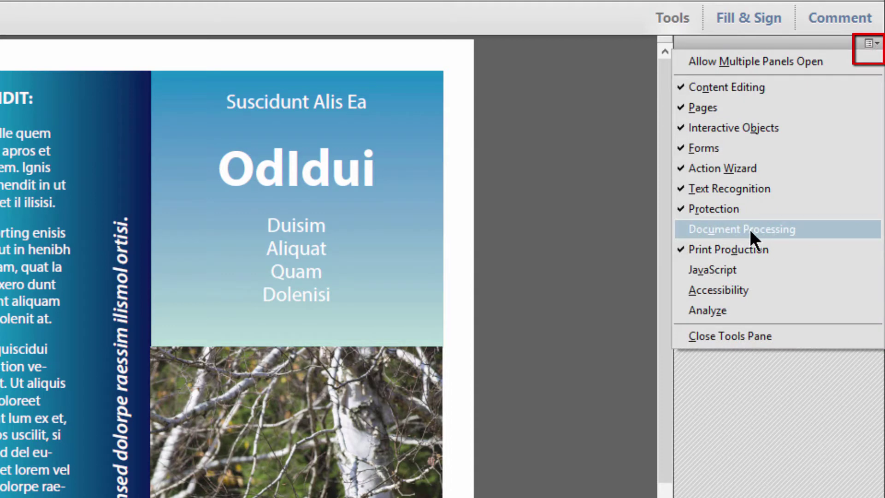
pyautogui.click(750, 228)
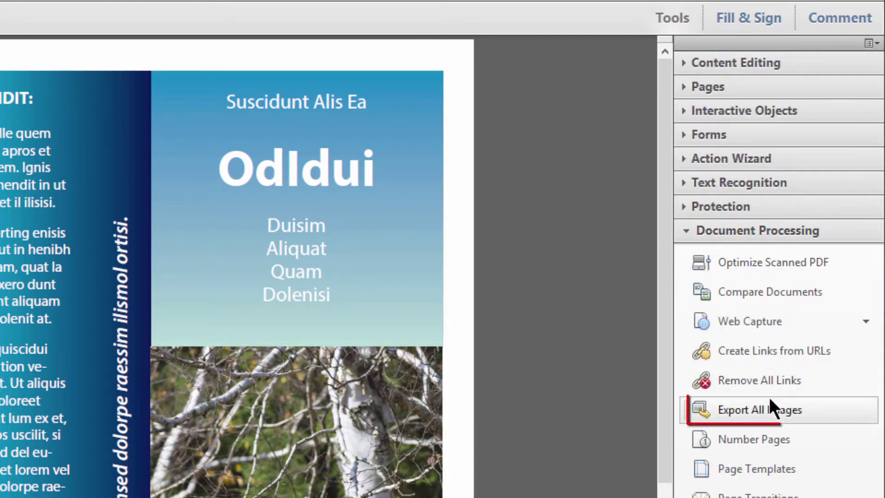
pyautogui.click(806, 409)
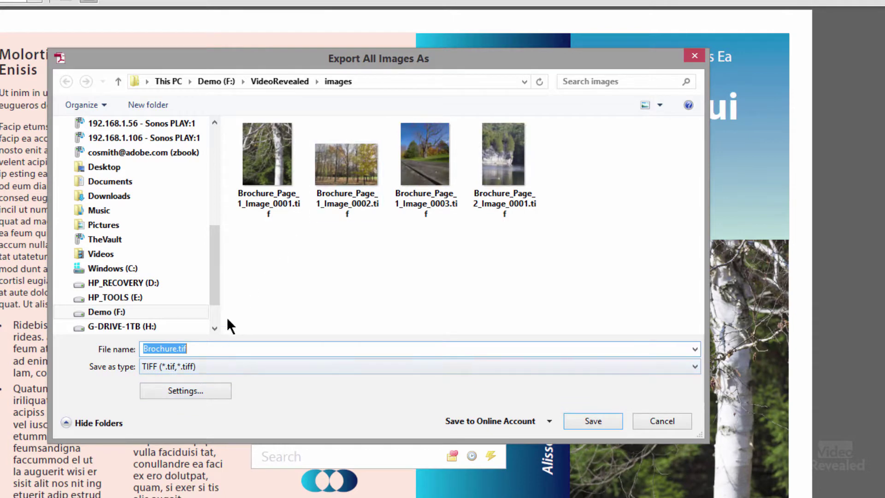
# Export the brochure images as TIFF files, then switch to Premiere Pro.
pyautogui.click(218, 364)
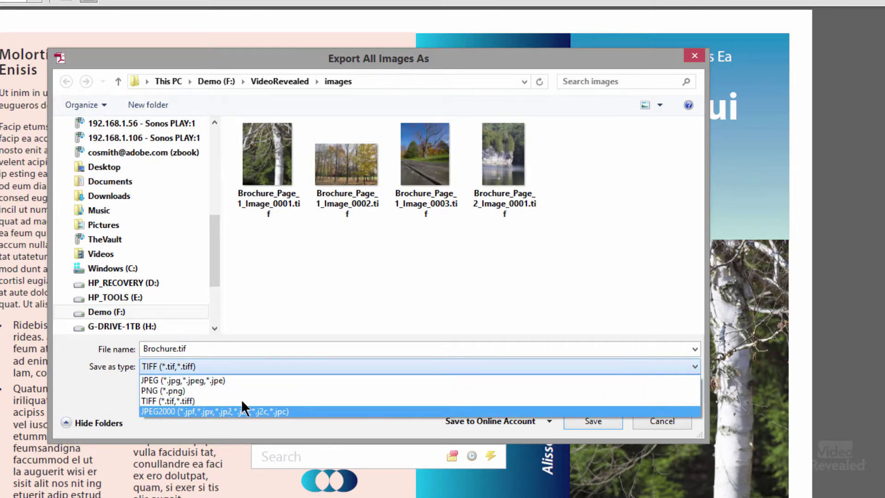
pyautogui.click(603, 407)
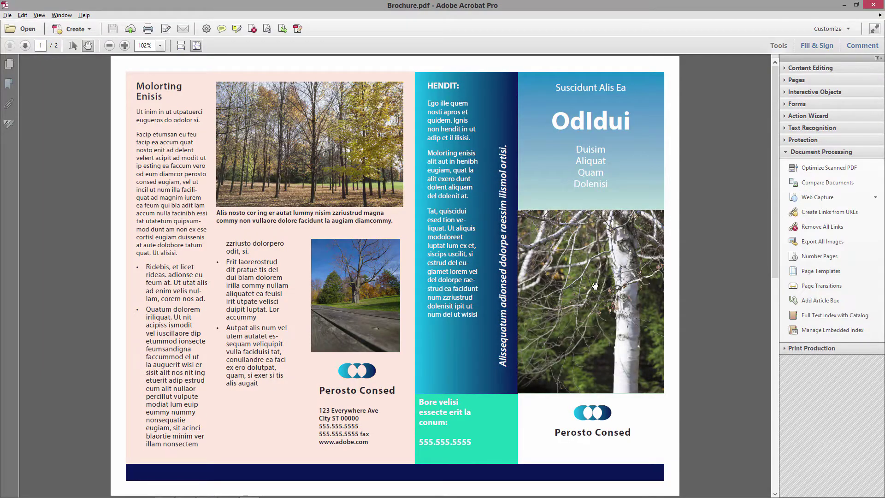
pyautogui.hotkey('alt', 'Tab')
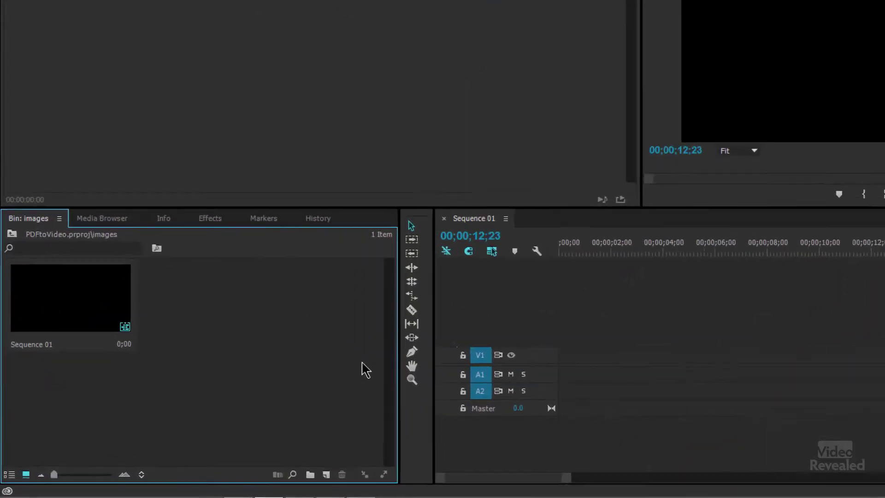
# Import the images folder through Media Browser and open the resulting images 01 bin.
pyautogui.click(93, 228)
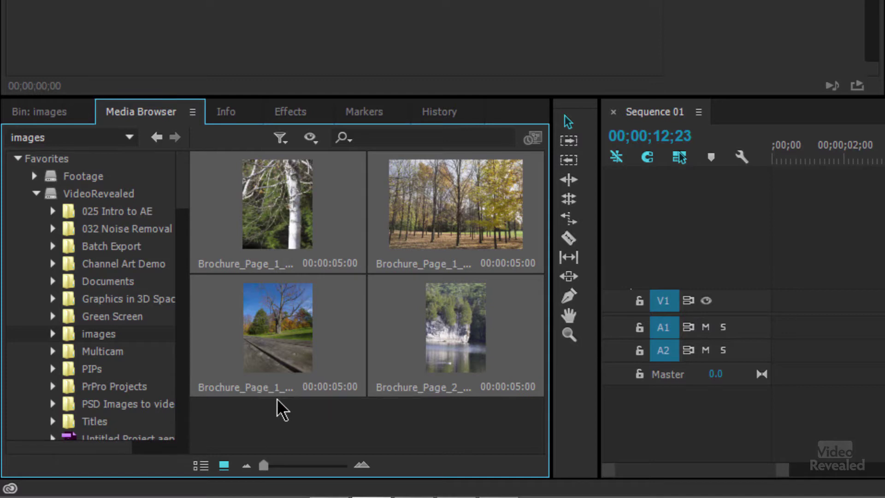
pyautogui.rightClick(73, 331)
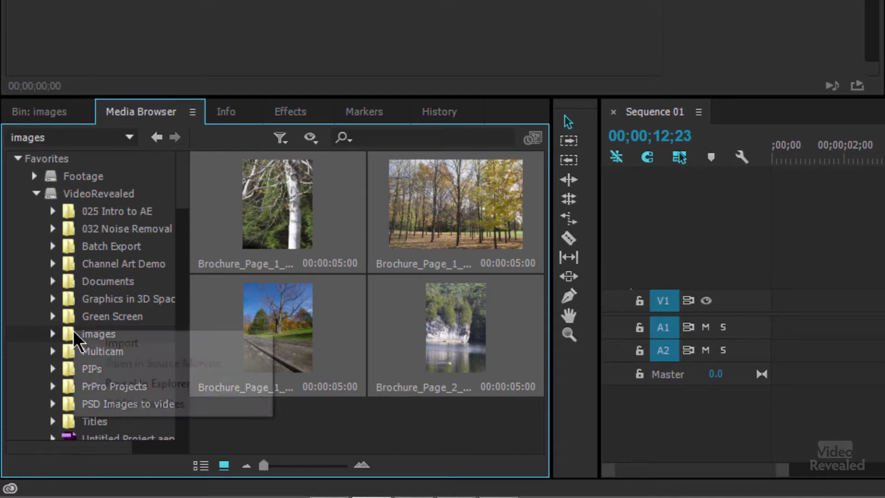
pyautogui.click(117, 342)
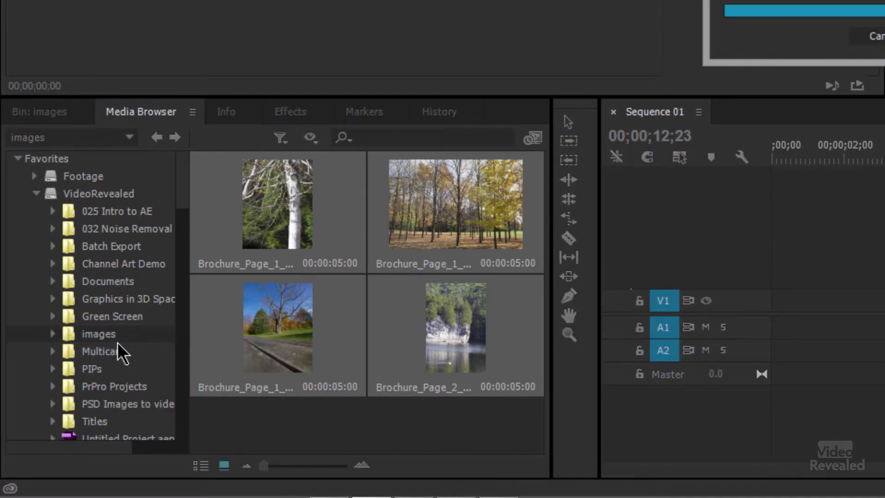
pyautogui.click(45, 111)
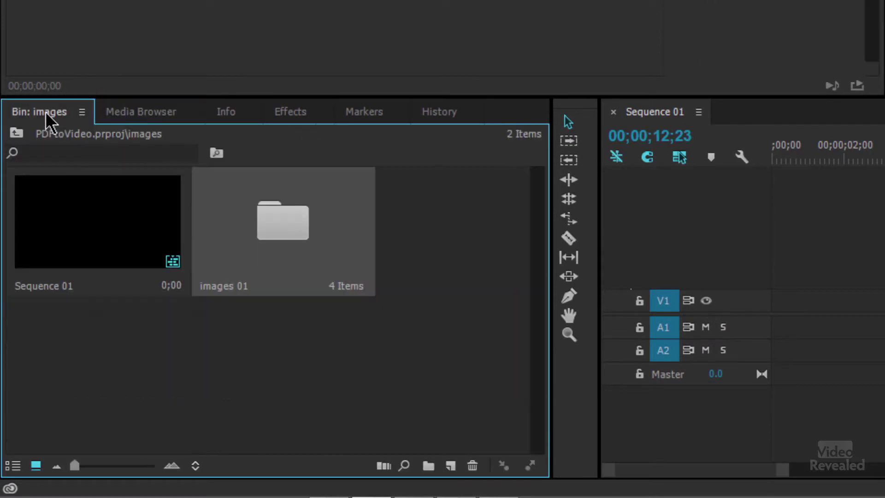
pyautogui.doubleClick(292, 220)
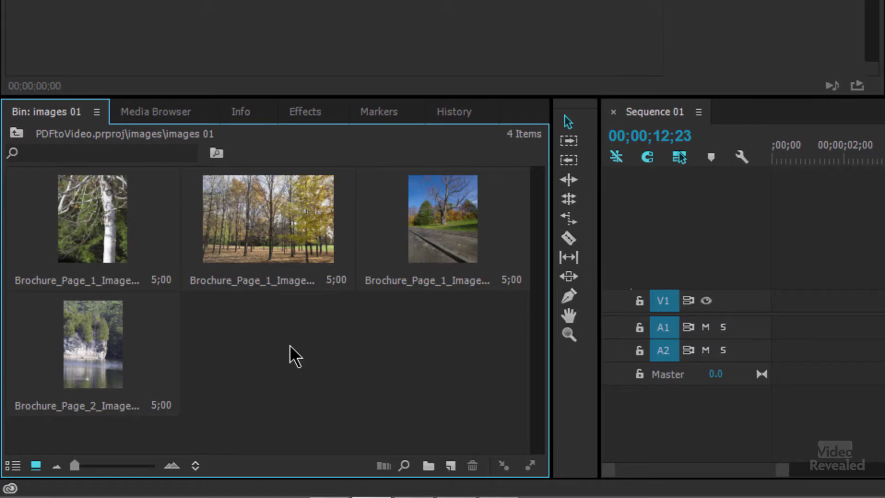
# Place all four brochure images in order on V1 of Sequence 01 and scrub to preview.
pyautogui.click(102, 230)
pyautogui.keyDown('shift'); pyautogui.click(108, 353); pyautogui.keyUp('shift')
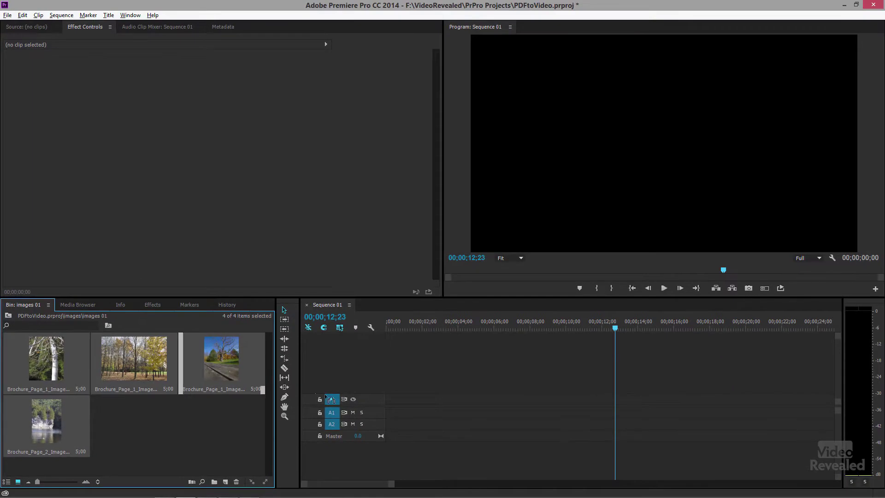
pyautogui.moveTo(326, 397); pyautogui.dragTo(403, 408)
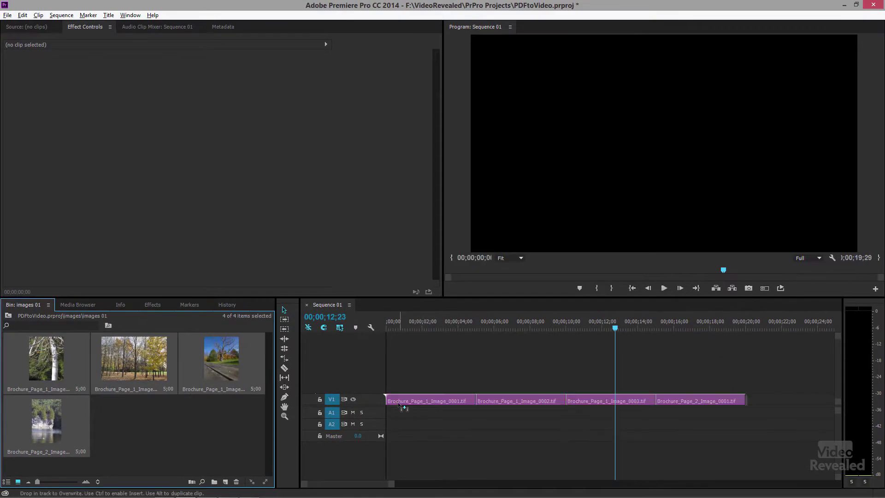
pyautogui.click(407, 329)
pyautogui.moveTo(466, 324); pyautogui.dragTo(545, 340)
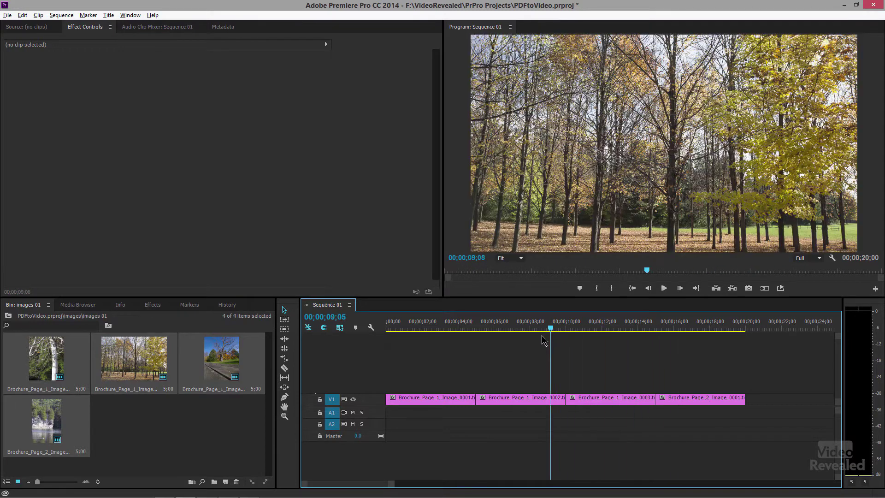
pyautogui.moveTo(492, 346); pyautogui.dragTo(444, 350)
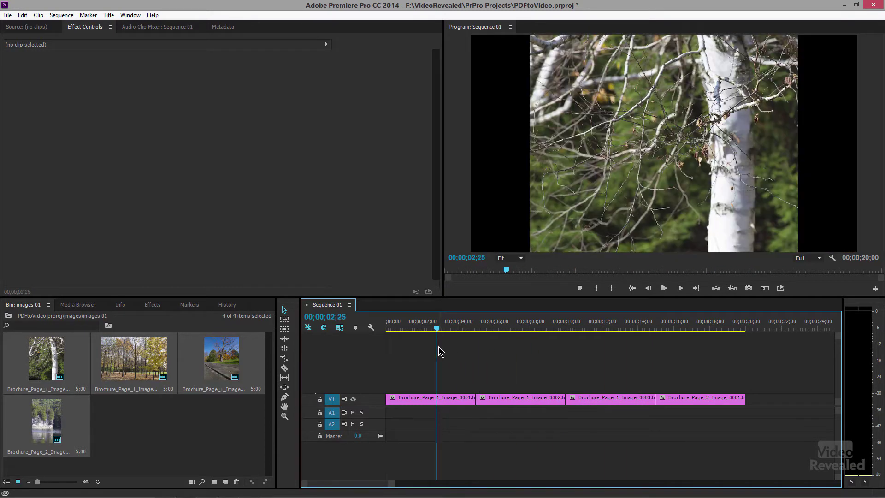
# Scale the first birch clip to 168 and shift it upward in the frame.
pyautogui.click(428, 399)
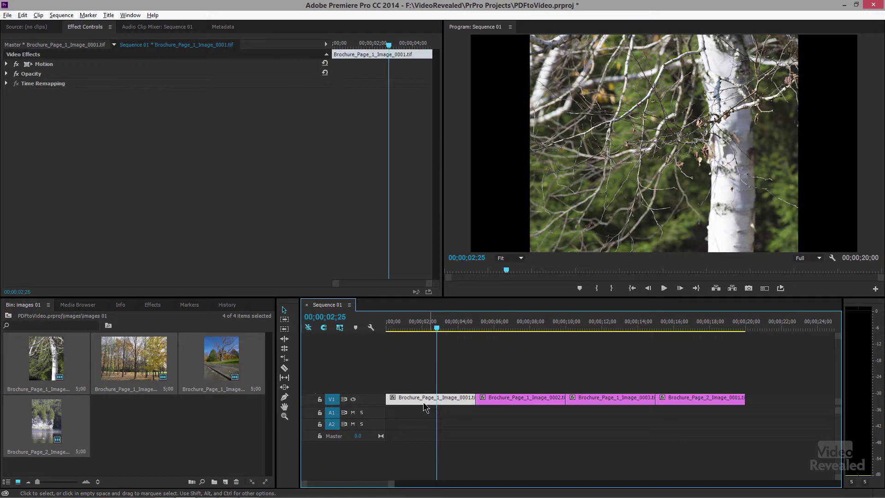
pyautogui.click(6, 65)
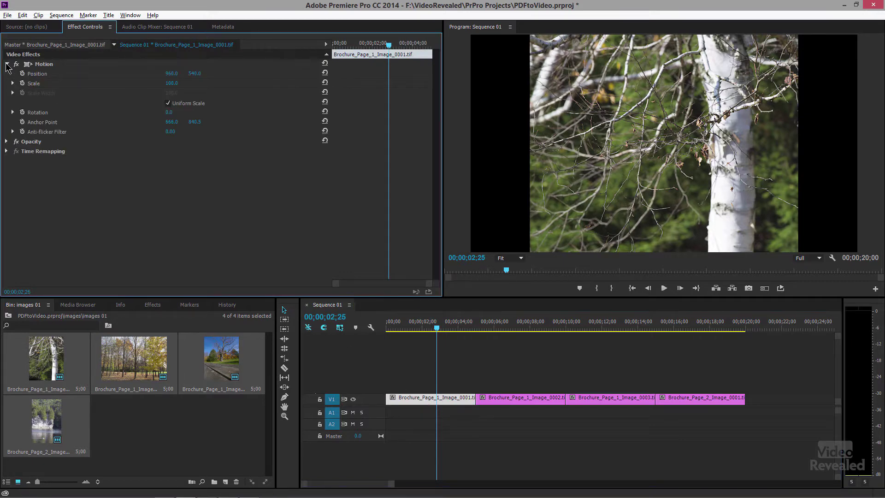
pyautogui.moveTo(171, 86); pyautogui.dragTo(46, 73)
pyautogui.moveTo(196, 73); pyautogui.dragTo(220, 88)
# Keyframe the birch clip's Position Y from -312.0 to 969.0 and play the pan.
pyautogui.moveTo(401, 42); pyautogui.dragTo(313, 60)
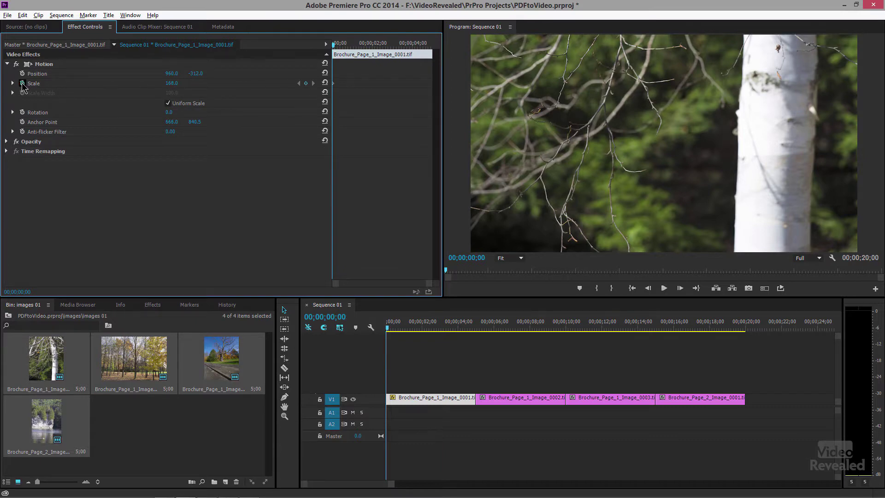
pyautogui.moveTo(353, 44); pyautogui.dragTo(432, 47)
pyautogui.moveTo(195, 73); pyautogui.dragTo(195, 134)
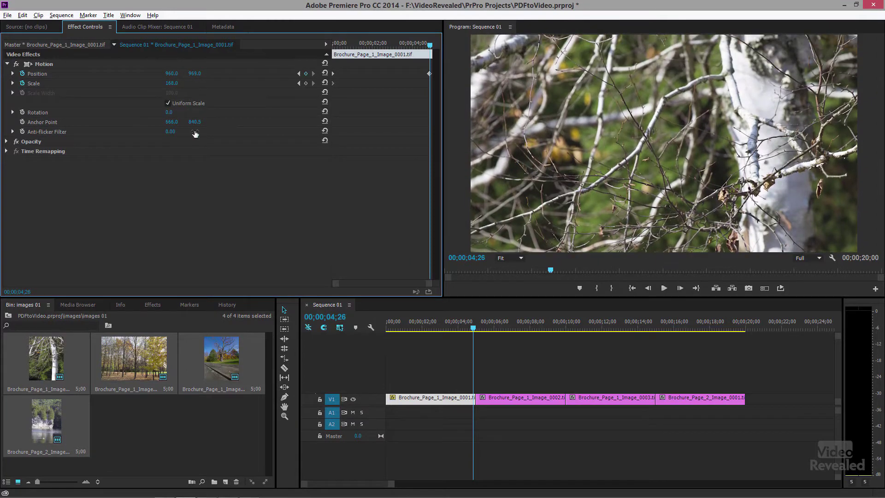
pyautogui.moveTo(470, 326); pyautogui.dragTo(387, 342)
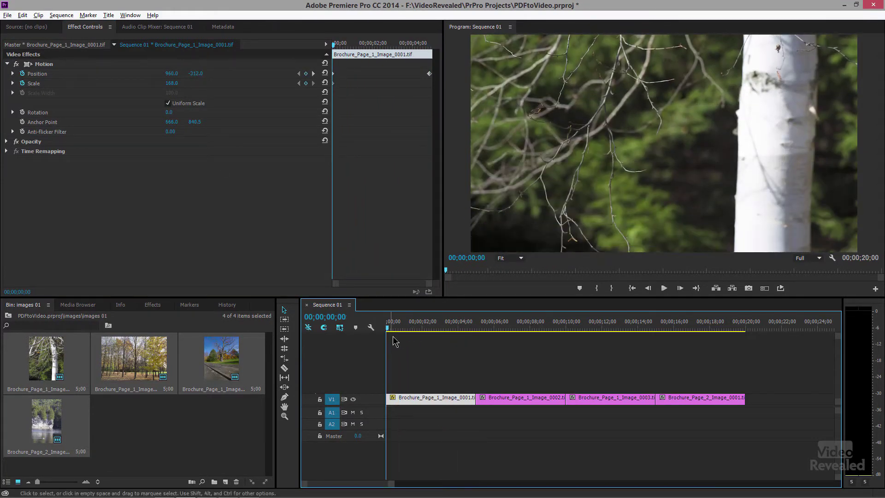
pyautogui.press('space')
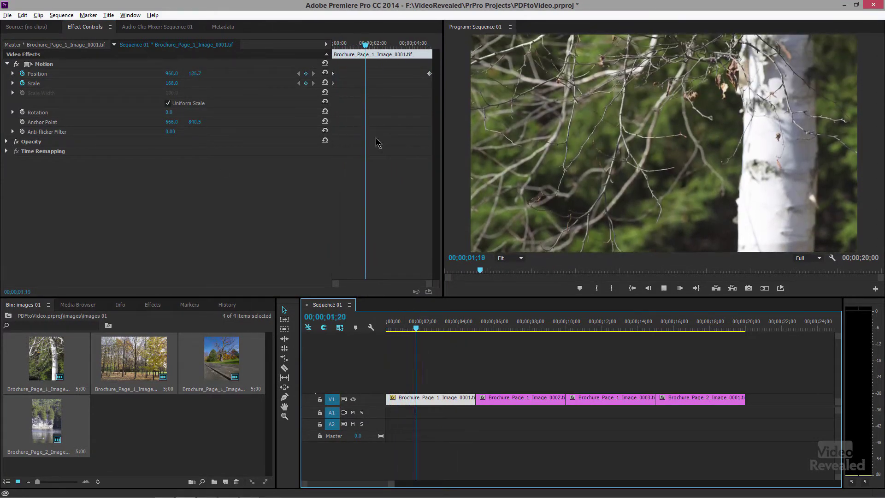
# Apply Ease In temporal interpolation to the final Position keyframe.
pyautogui.rightClick(429, 75)
pyautogui.moveTo(473, 152)
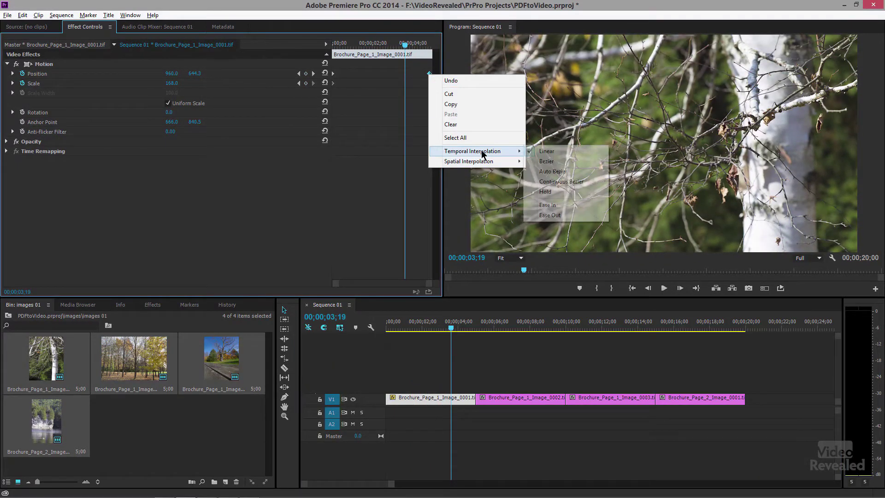
pyautogui.click(572, 205)
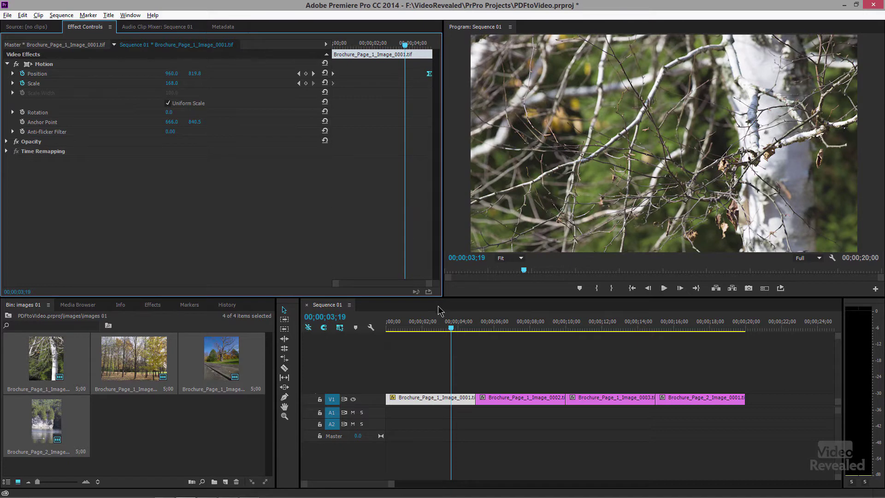
pyautogui.click(490, 326)
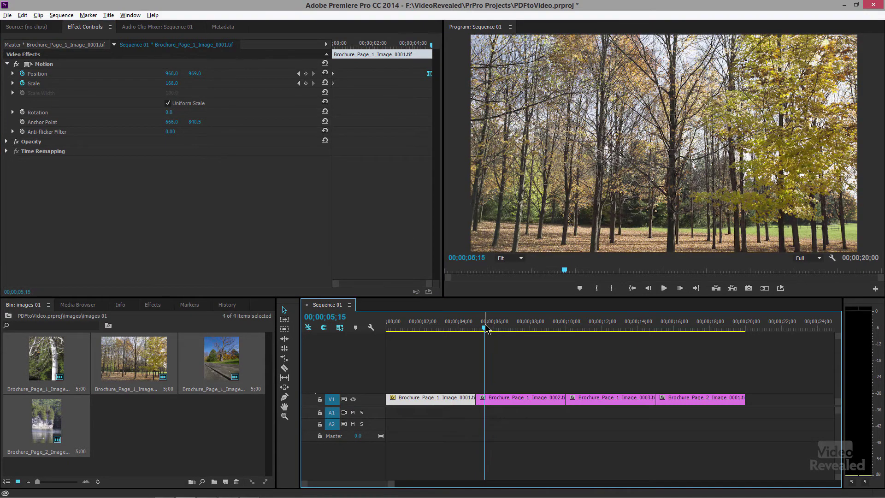
# Apply the 40% Out preset to the second clip, Brochure_Page_1_Image_0002, and preview it.
pyautogui.rightClick(39, 65)
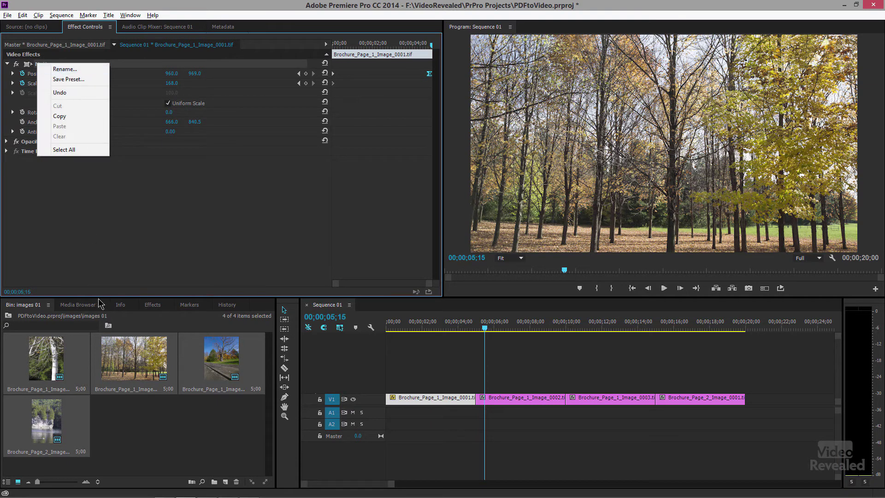
pyautogui.click(153, 305)
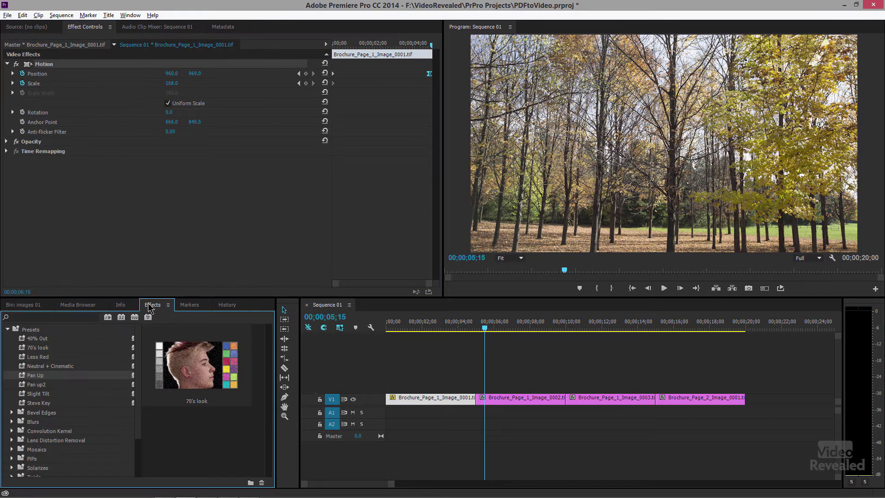
pyautogui.moveTo(497, 328); pyautogui.dragTo(501, 329)
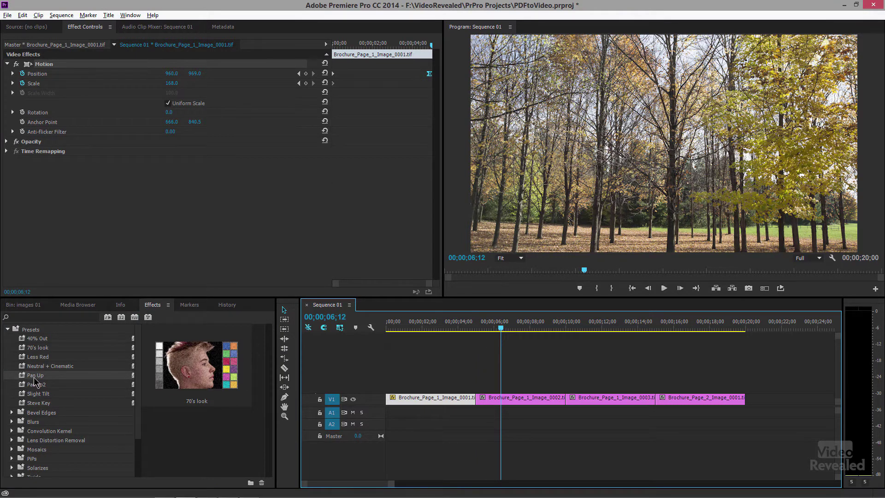
pyautogui.click(38, 339)
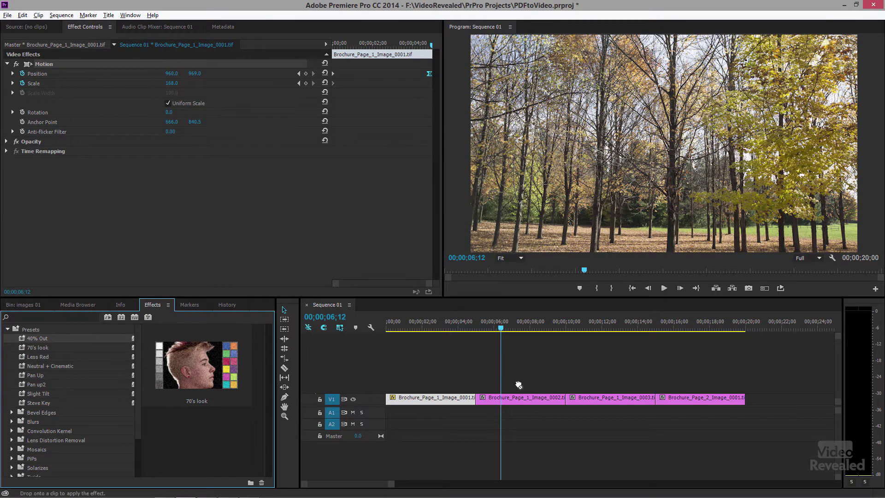
pyautogui.moveTo(521, 398); pyautogui.dragTo(522, 399)
pyautogui.moveTo(515, 328); pyautogui.dragTo(610, 326)
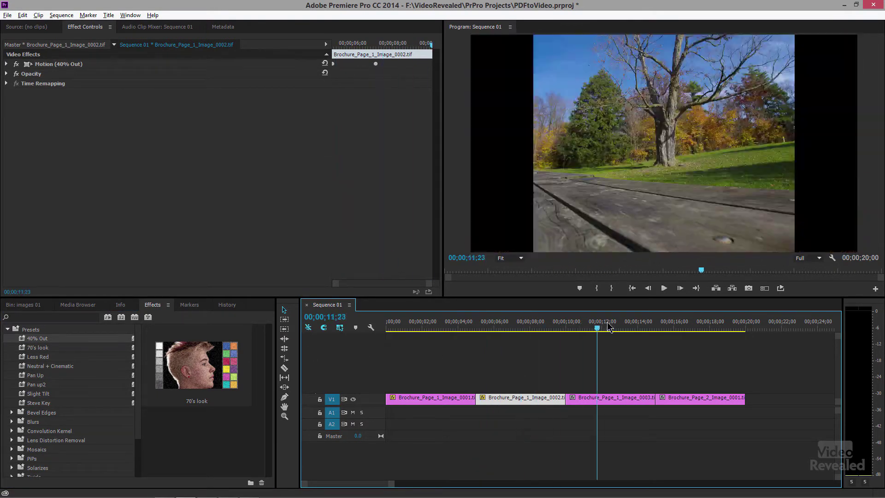
# Apply the Pan up2 preset to the third clip, Brochure_Page_1_Image_0003, and preview it.
pyautogui.click(609, 399)
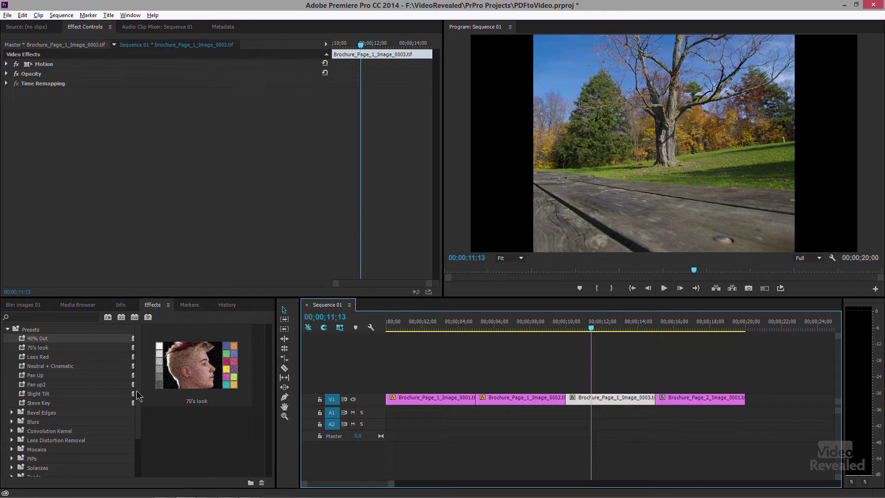
pyautogui.moveTo(30, 385); pyautogui.dragTo(505, 366)
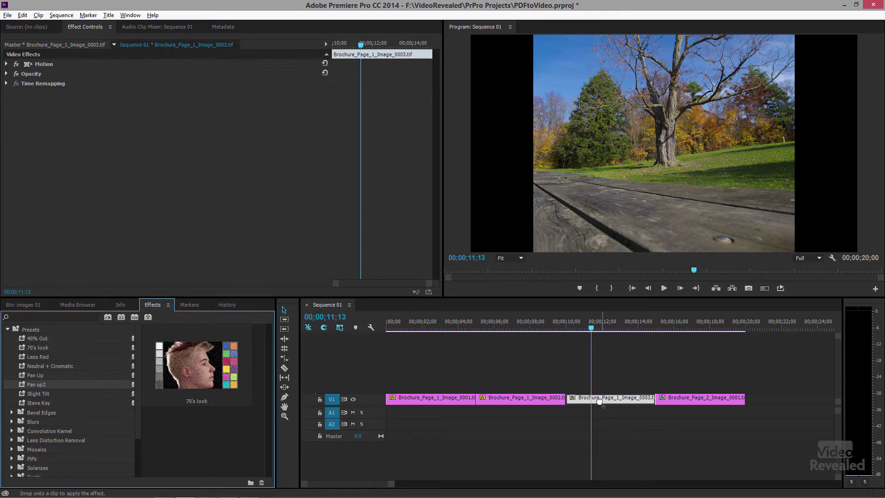
pyautogui.moveTo(600, 401); pyautogui.dragTo(599, 400)
pyautogui.moveTo(592, 334)
pyautogui.mouseDown()
pyautogui.moveTo(652, 331)
pyautogui.moveTo(597, 331)
pyautogui.mouseUp()
# Try Slight Tilt on the fourth cliff clip, then replace it with Pan up2.
pyautogui.click(692, 328)
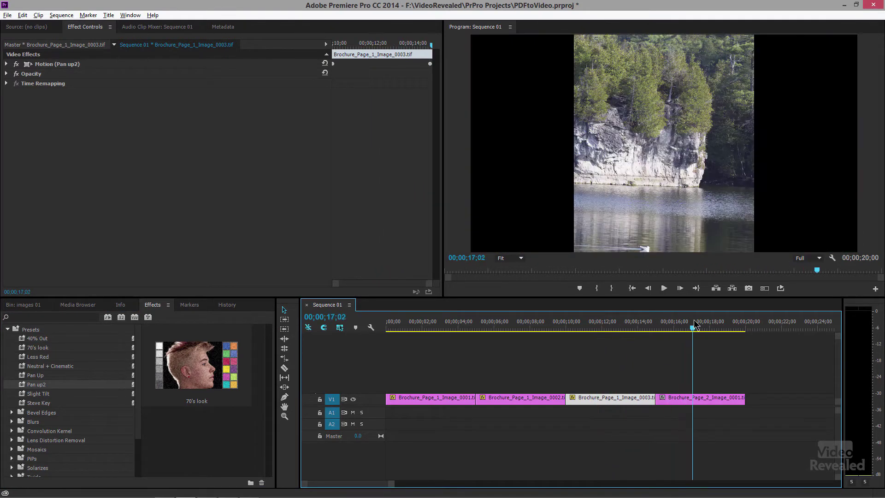
pyautogui.click(23, 395)
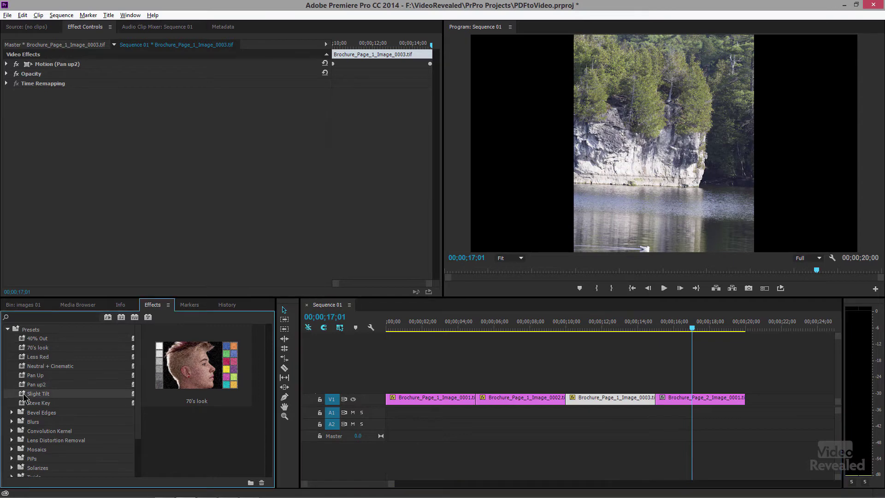
pyautogui.moveTo(689, 399); pyautogui.dragTo(689, 398)
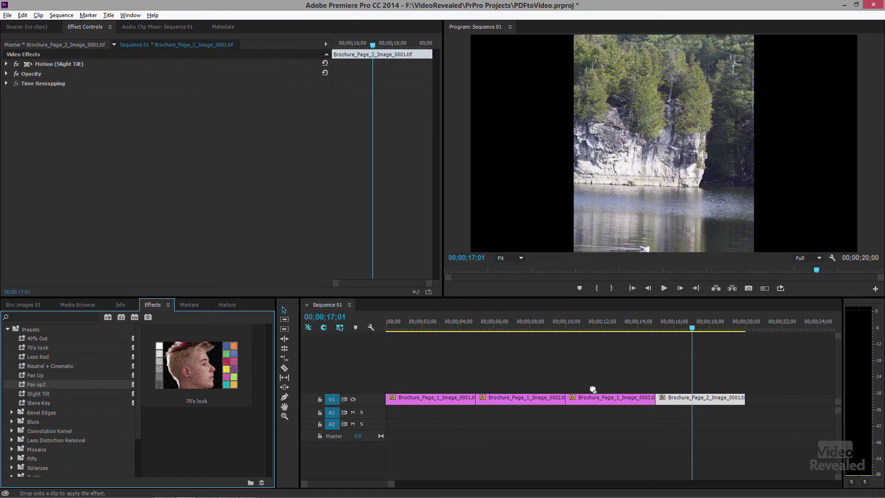
pyautogui.moveTo(676, 399); pyautogui.dragTo(675, 405)
pyautogui.moveTo(705, 329); pyautogui.dragTo(362, 341)
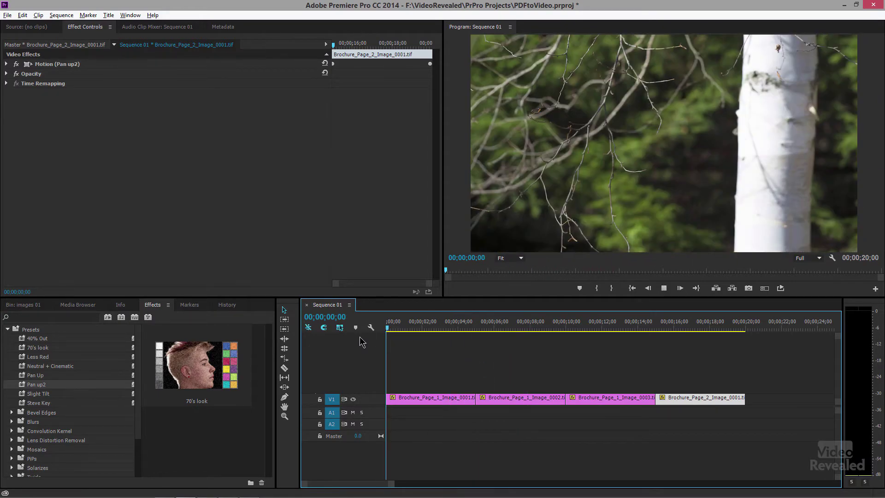
# Play the sequence from the start, watching full screen before returning to the normal window.
pyautogui.press('space')
pyautogui.hotkey('ctrl', '`')
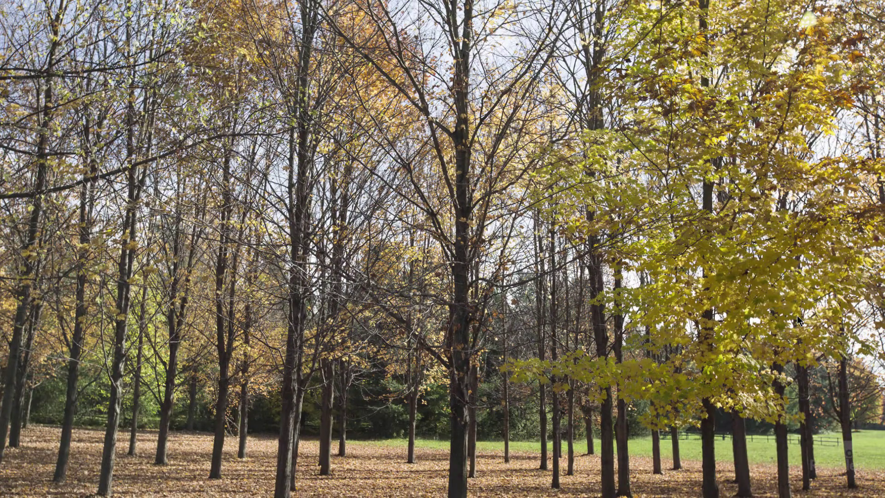
pyautogui.hotkey('ctrl', '`')
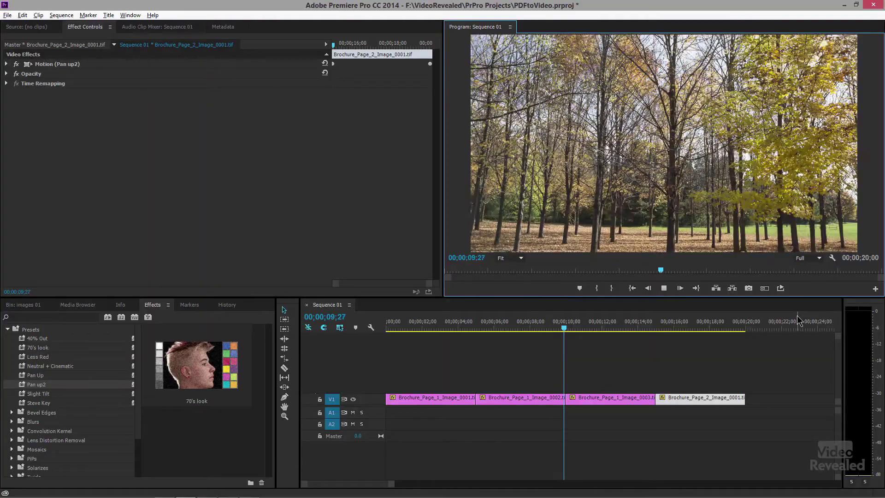